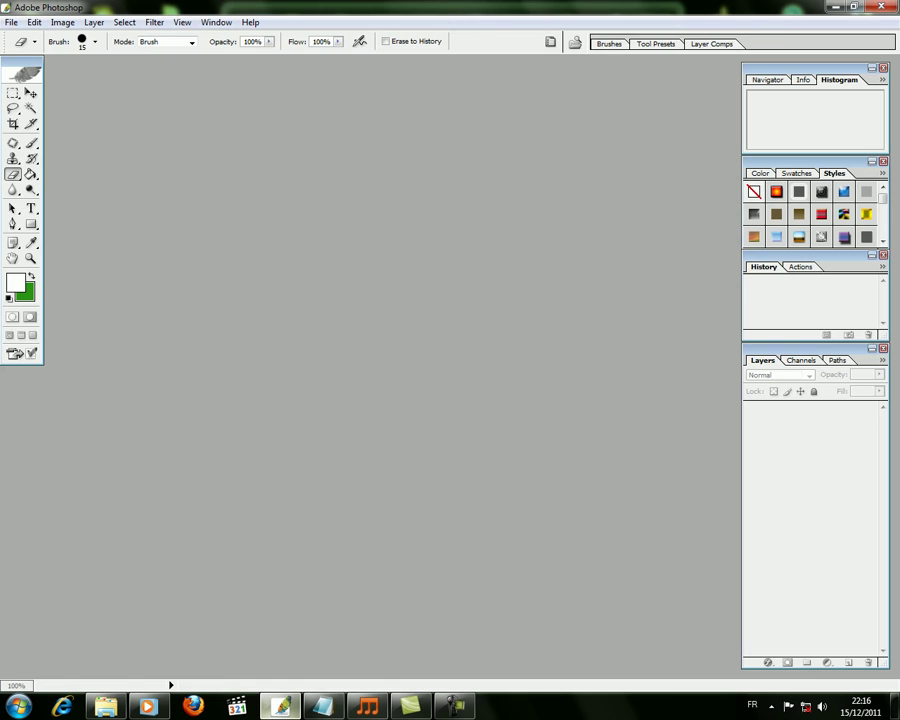
Open the red and white Audi photo from the Image folder and maximize its document window
left_click(11, 22)
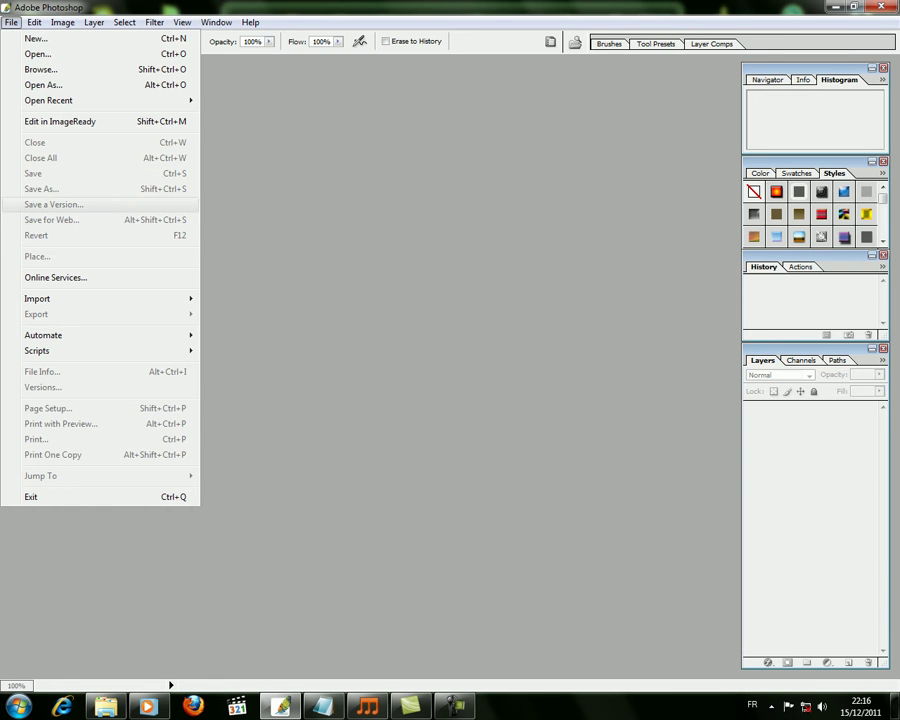
left_click(38, 54)
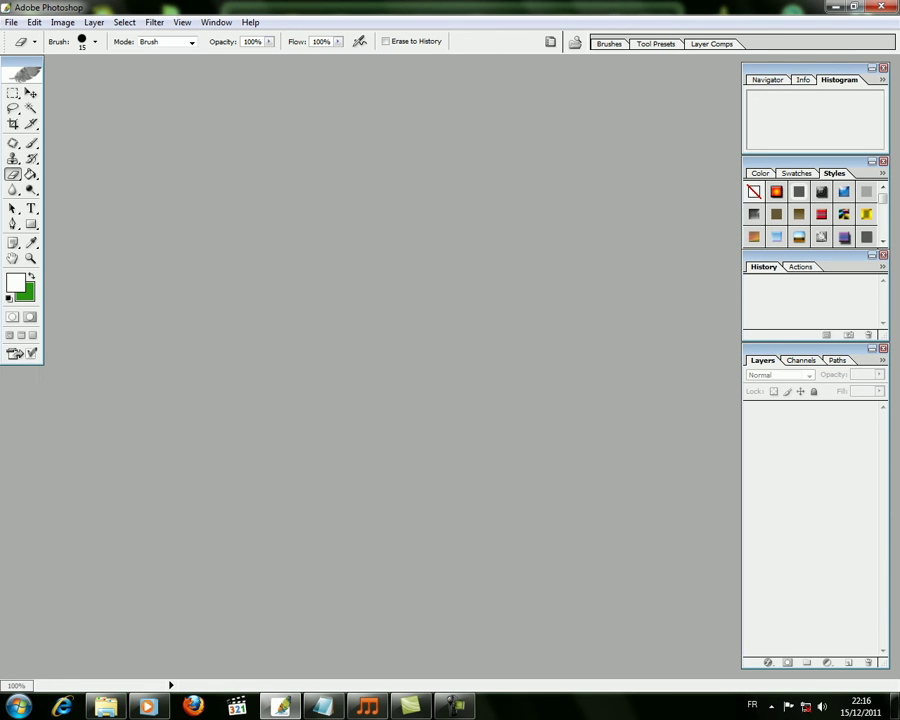
scroll(340, 95, "up", 1)
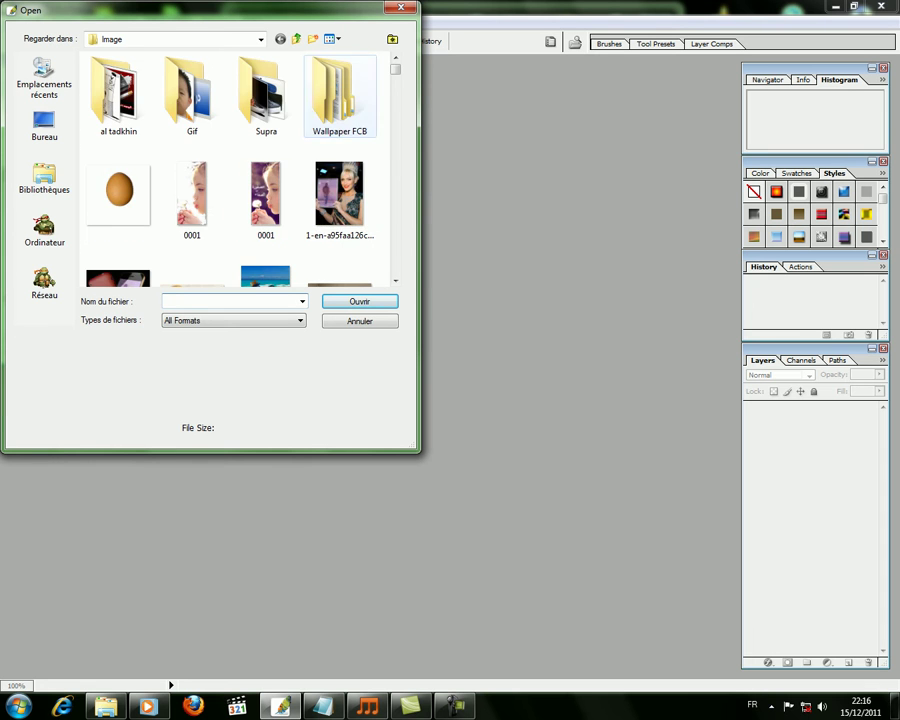
scroll(238, 165, "down", 10)
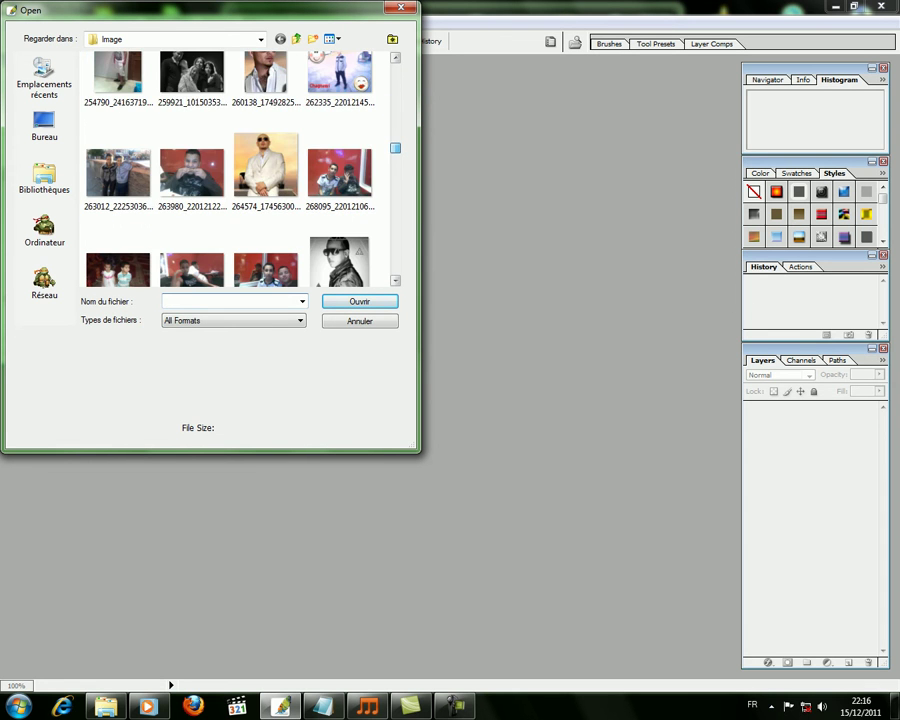
scroll(238, 165, "down", 5)
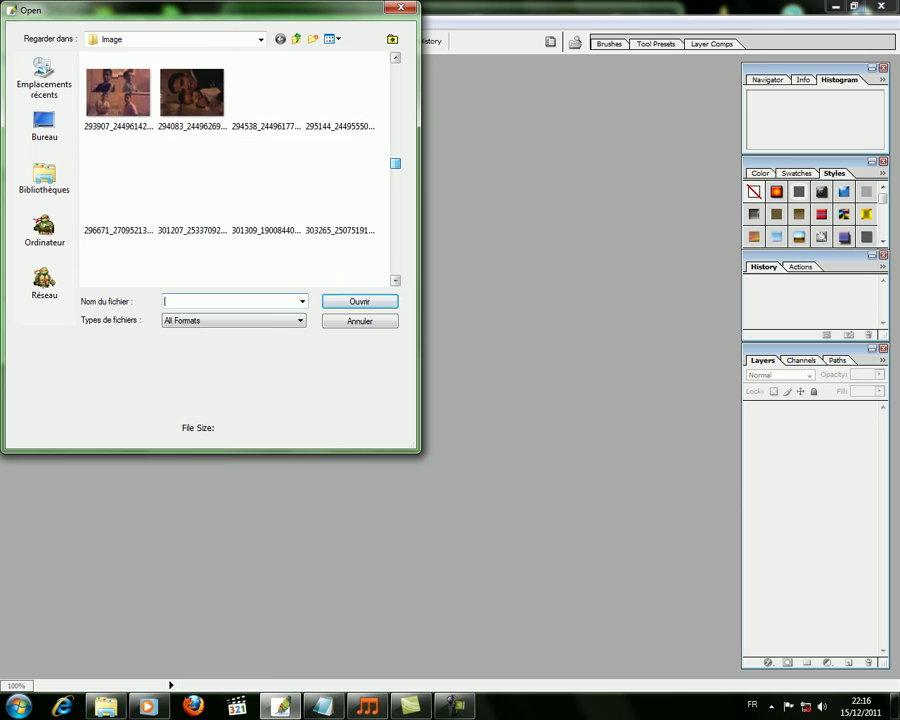
scroll(238, 165, "up", 8)
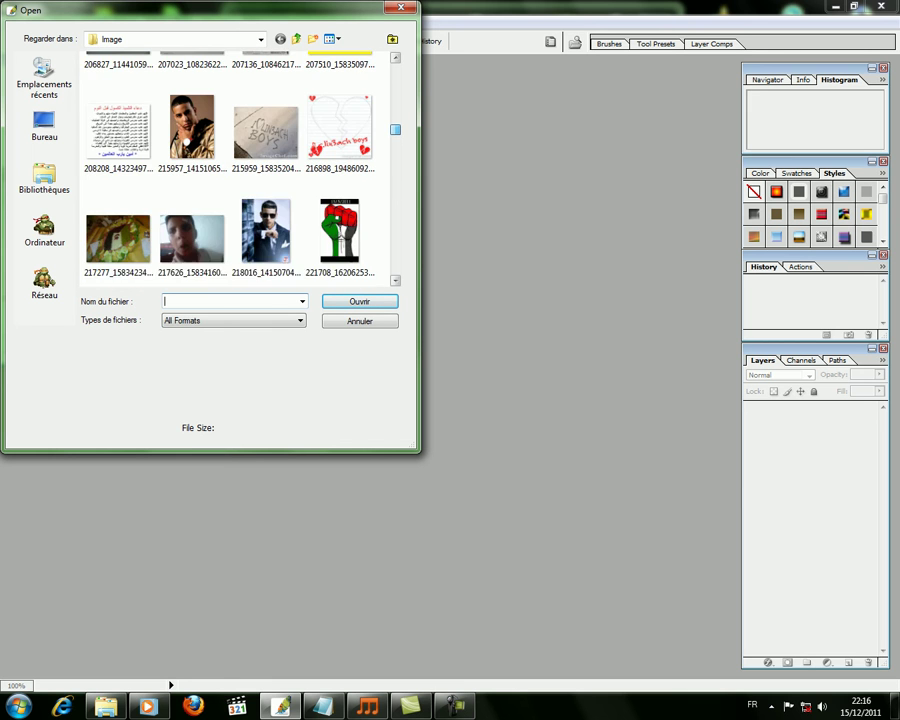
scroll(238, 165, "up", 3)
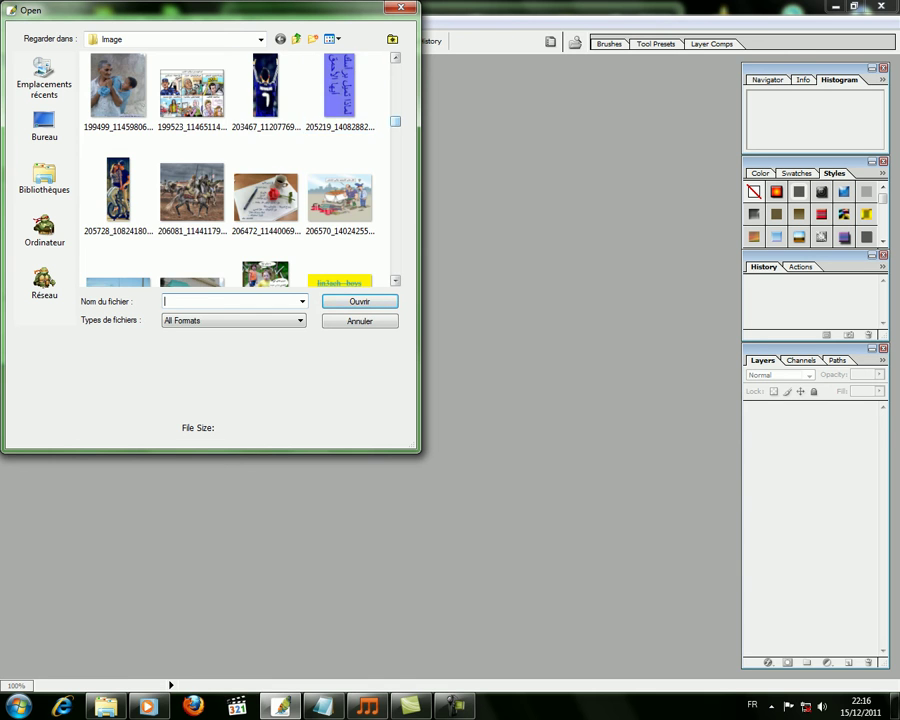
scroll(238, 165, "up", 5)
scroll(238, 165, "up", 5)
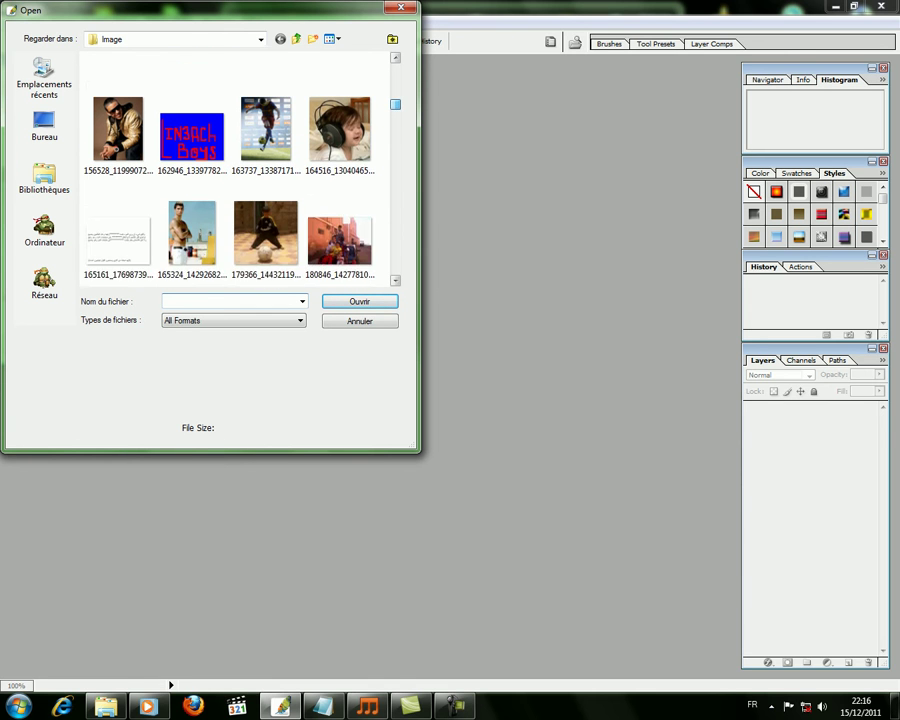
scroll(238, 165, "up", 2)
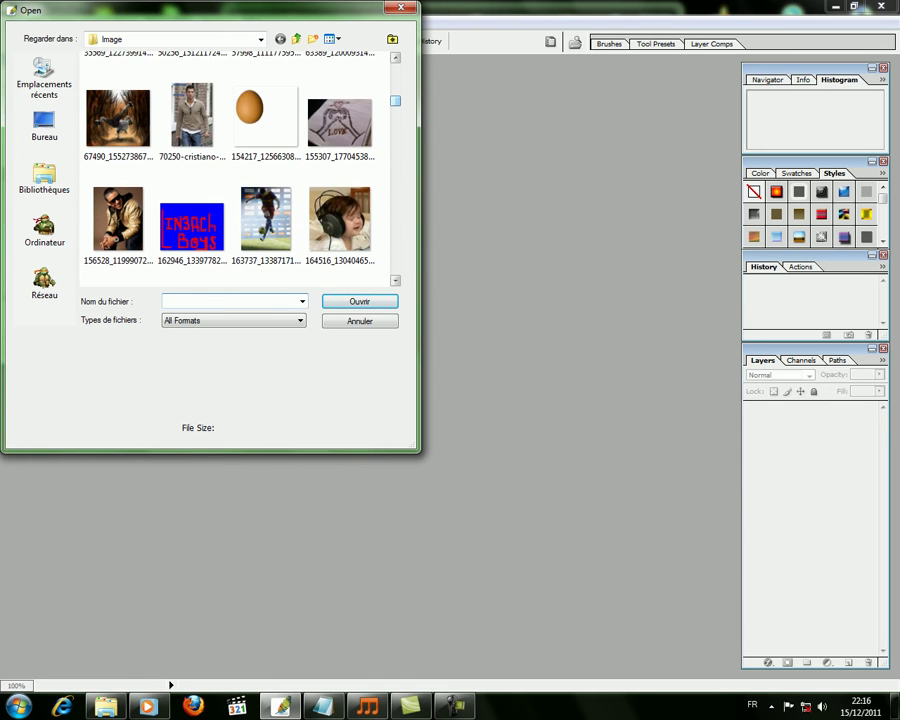
left_click(340, 122)
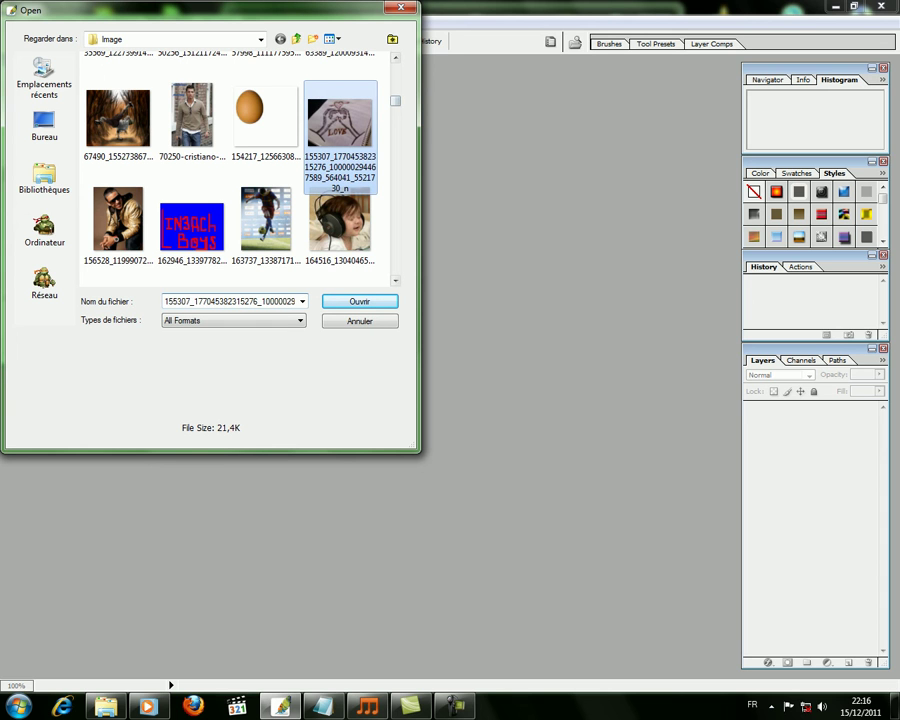
scroll(238, 165, "up", 3)
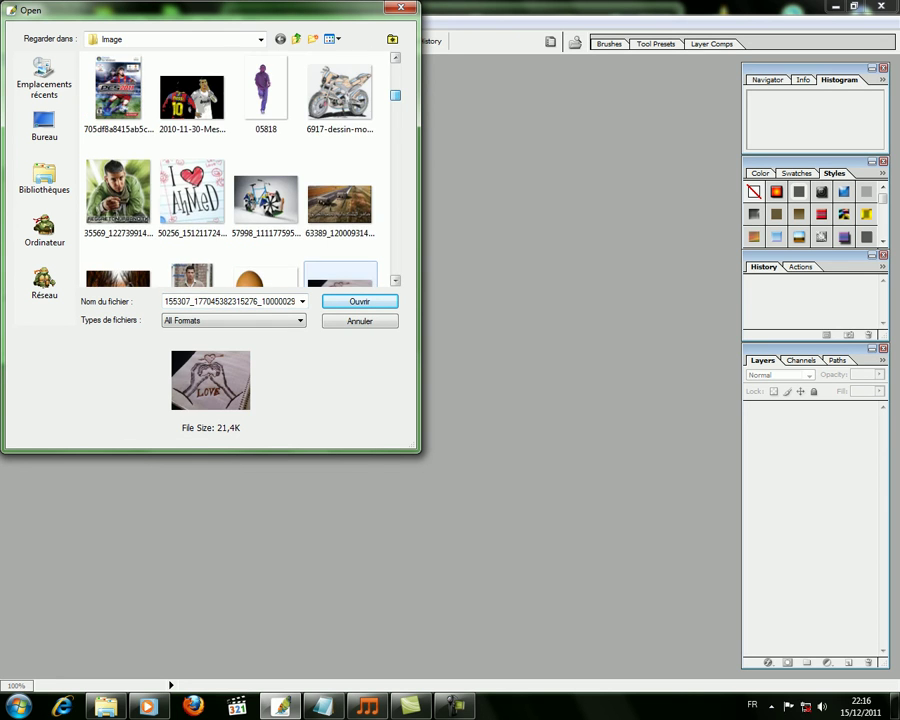
scroll(238, 165, "up", 6)
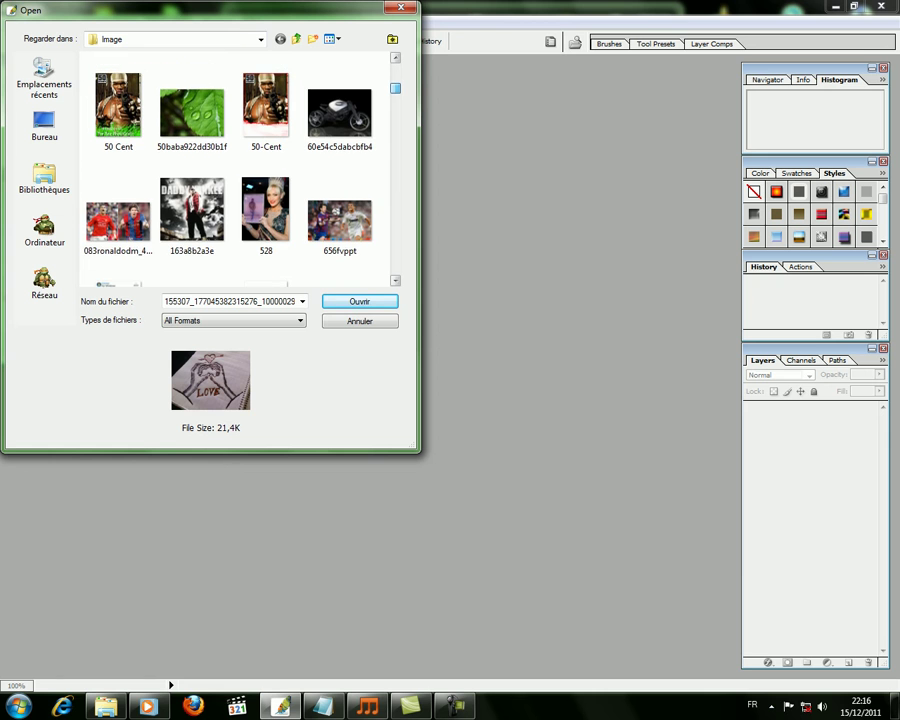
scroll(238, 165, "up", 10)
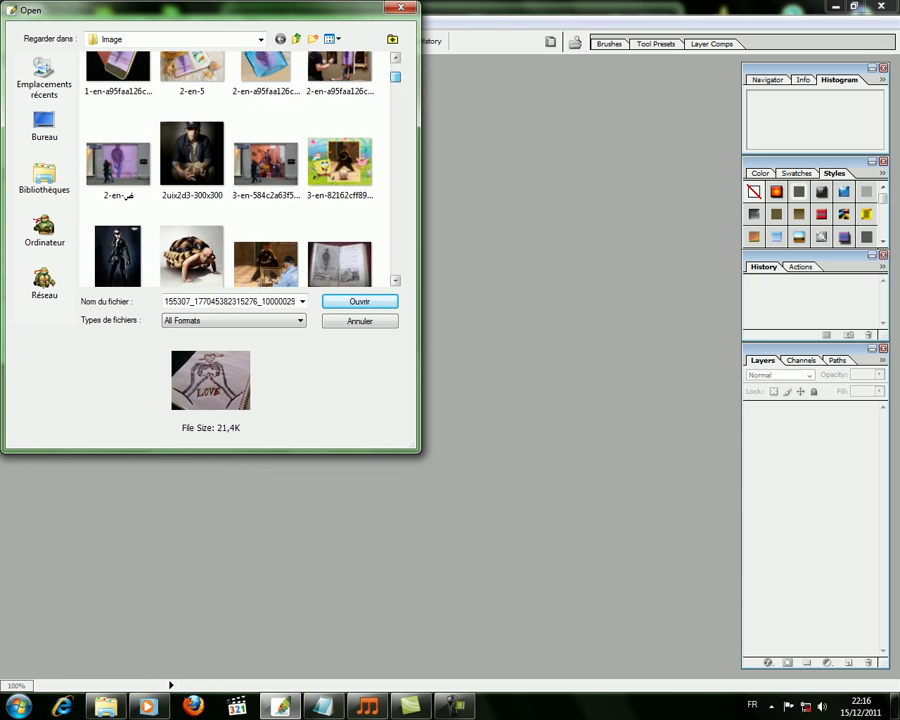
scroll(238, 165, "down", 15)
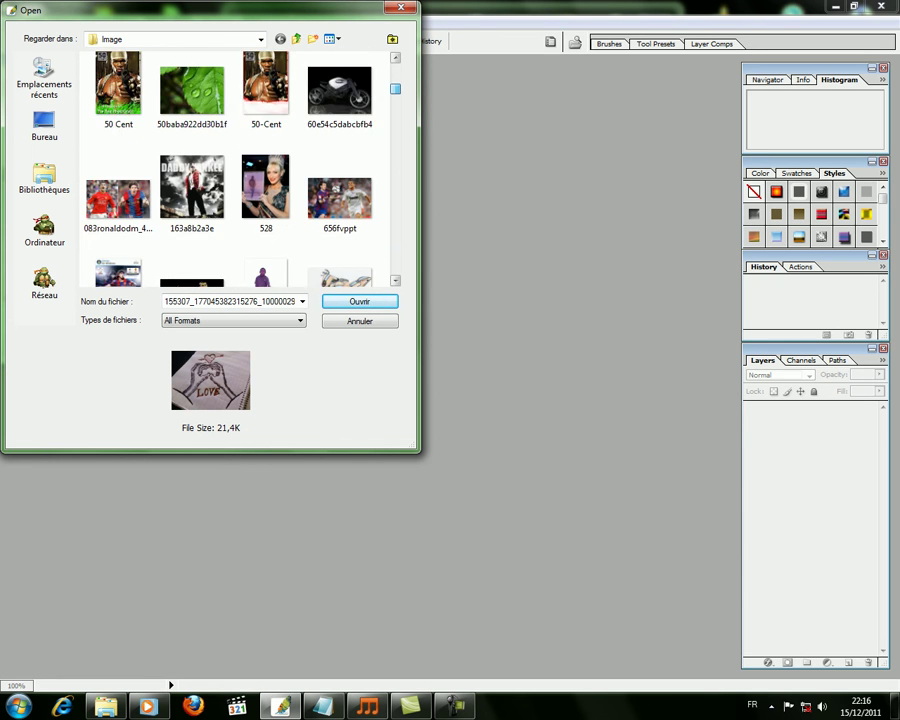
scroll(238, 165, "down", 5)
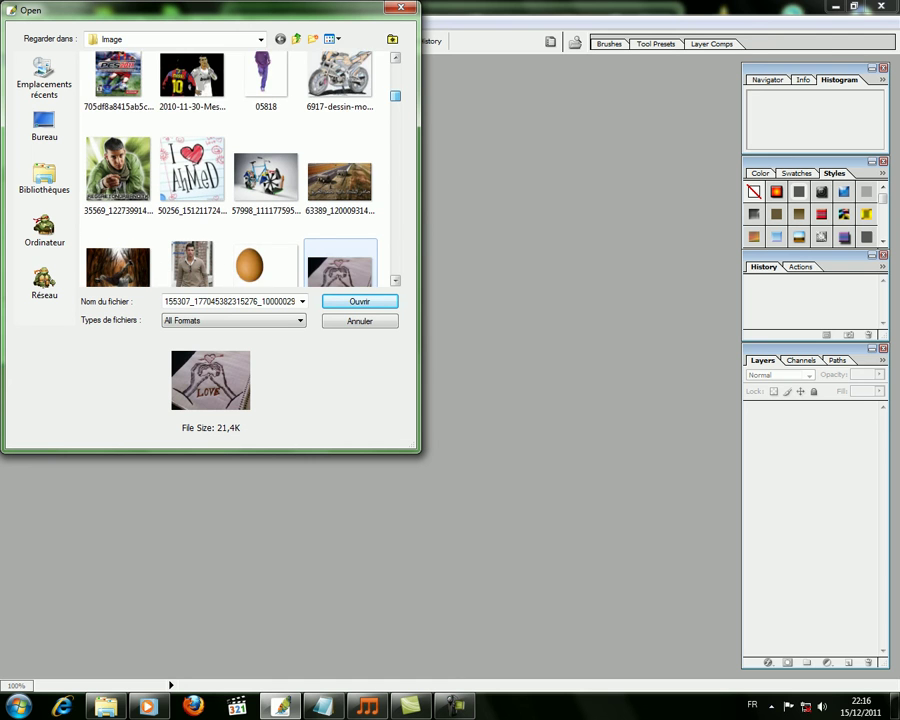
scroll(238, 165, "down", 15)
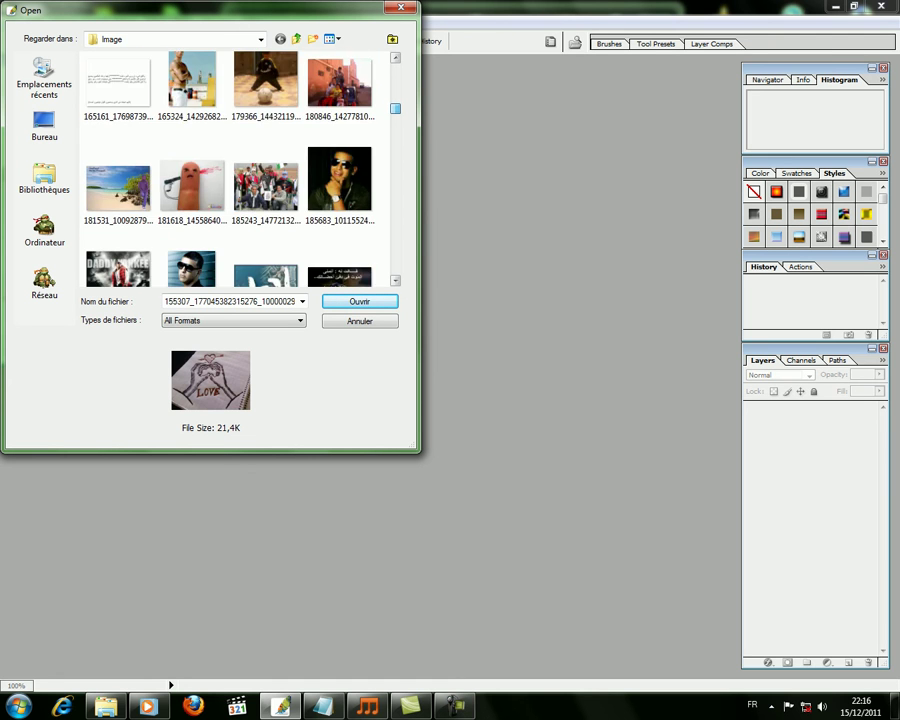
scroll(238, 165, "down", 12)
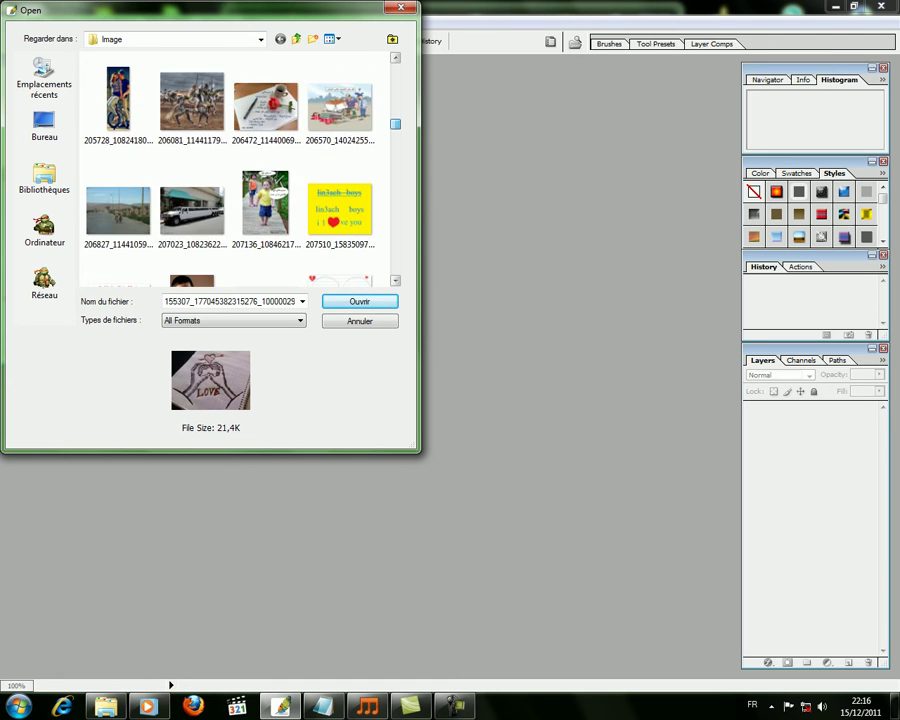
scroll(192, 110, "down", 3)
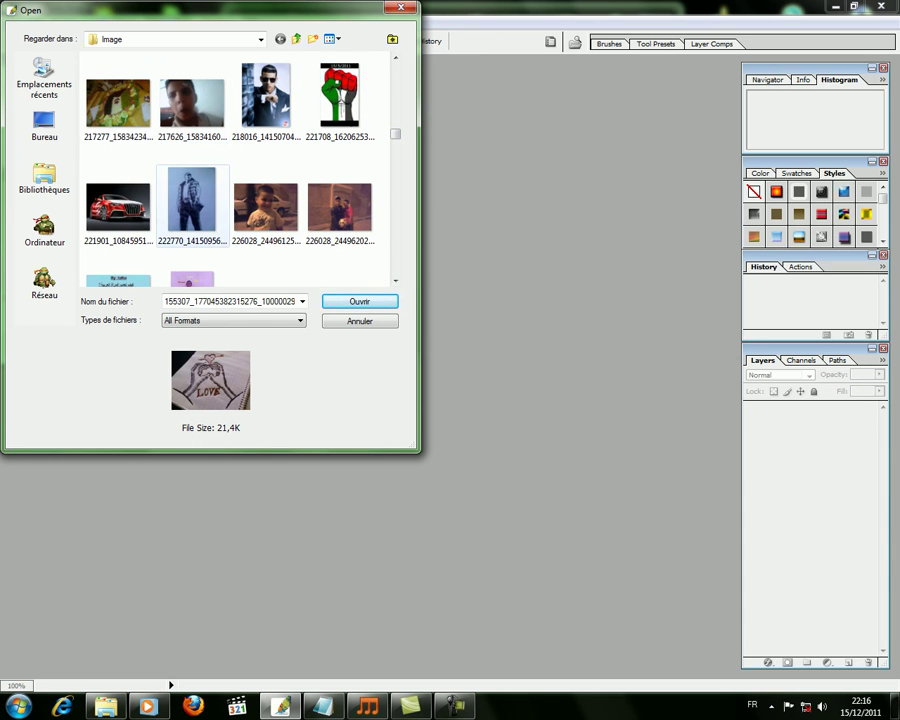
double_click(118, 207)
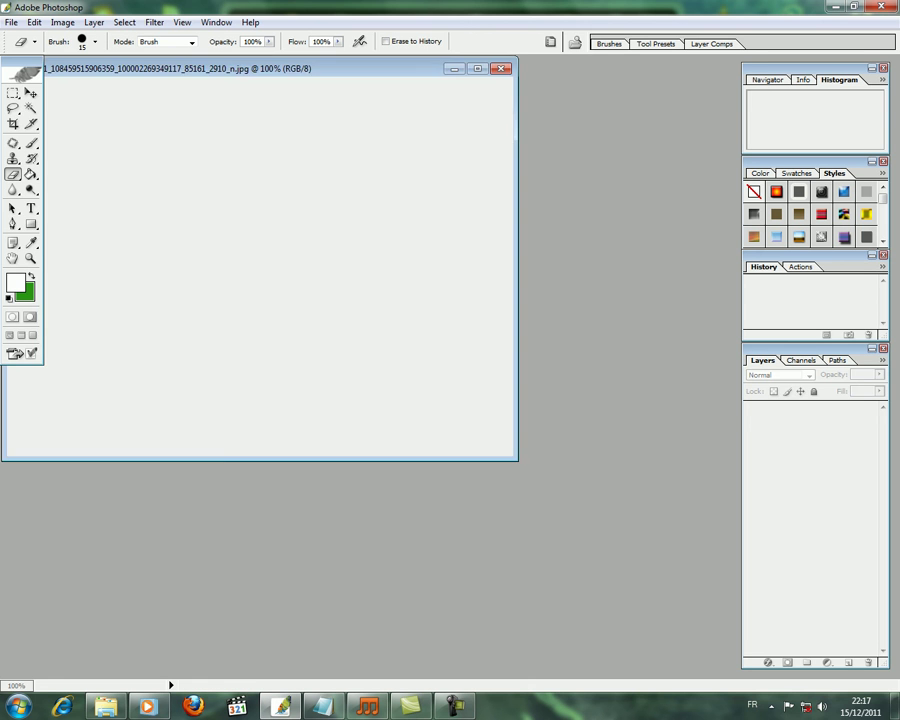
left_click(477, 68)
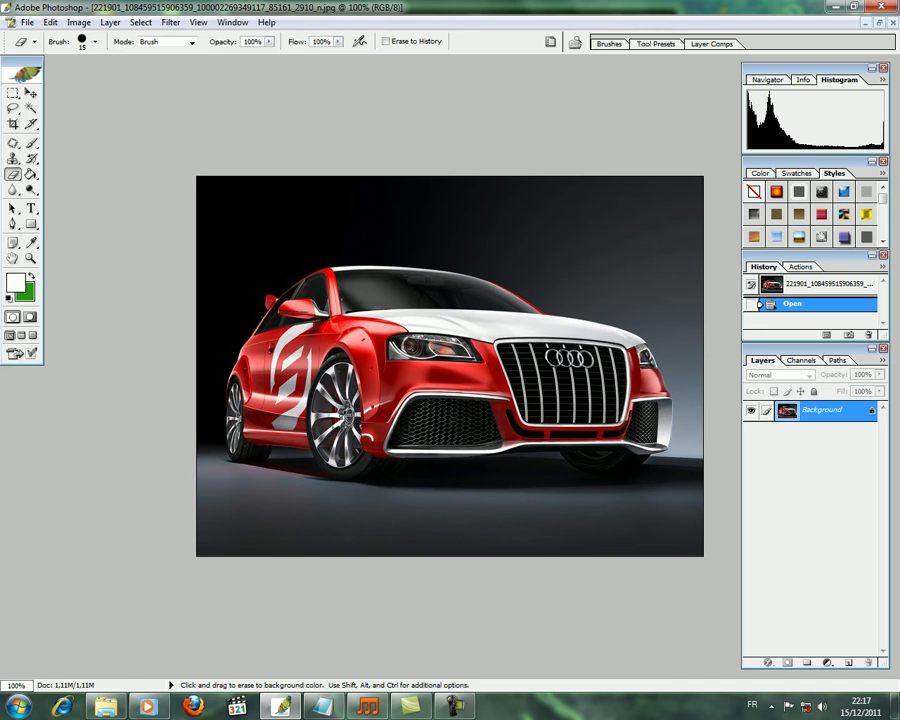
Start the Extract filter and highlight the car's rear, wheels and underside edges in green with brush size 11
key("v")
left_click(171, 22)
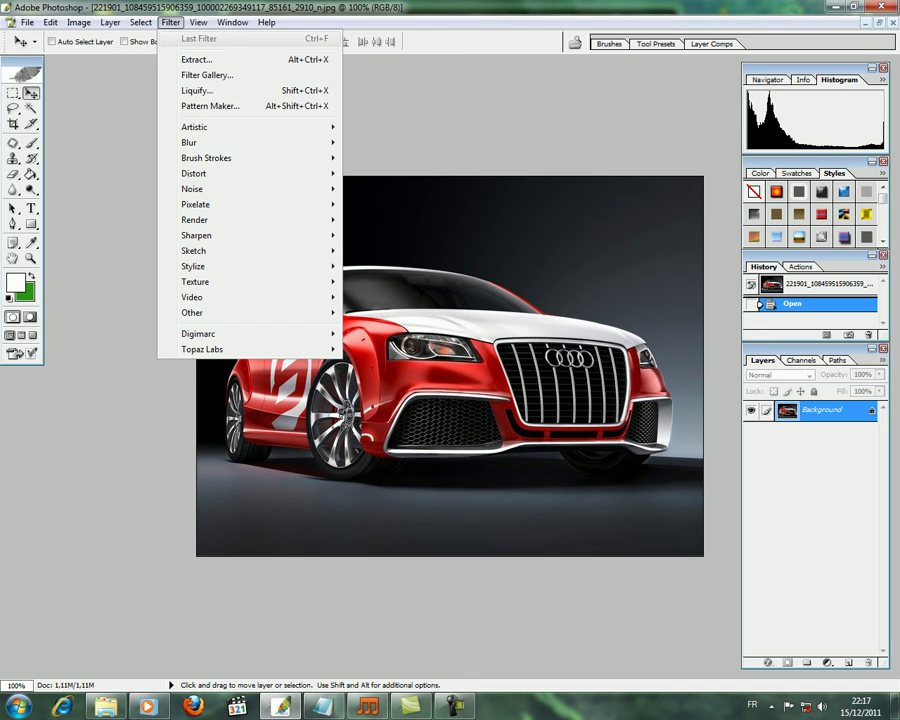
left_click(215, 58)
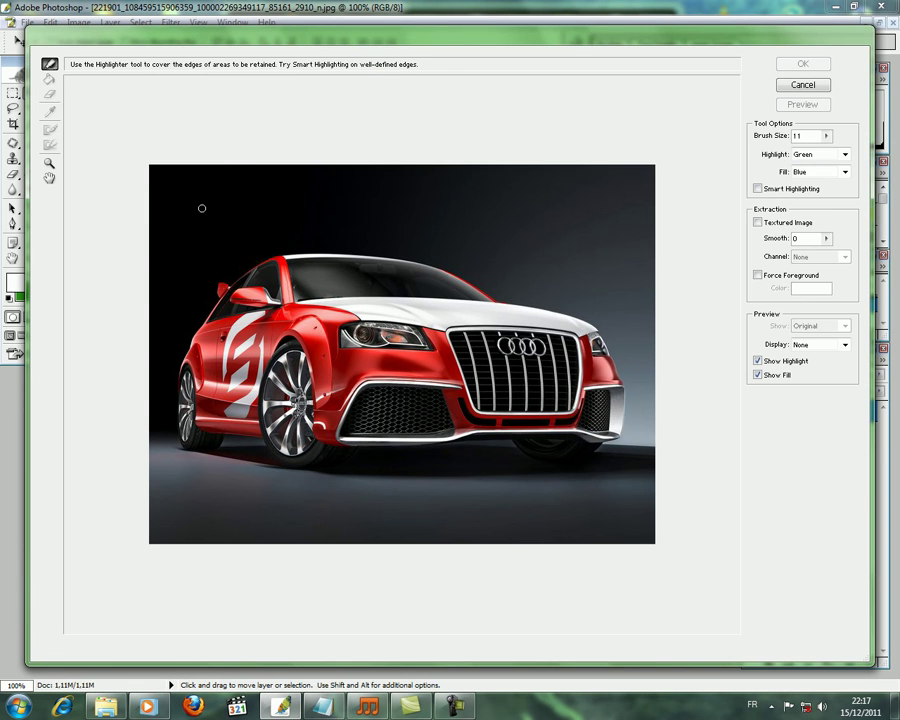
left_click(240, 270)
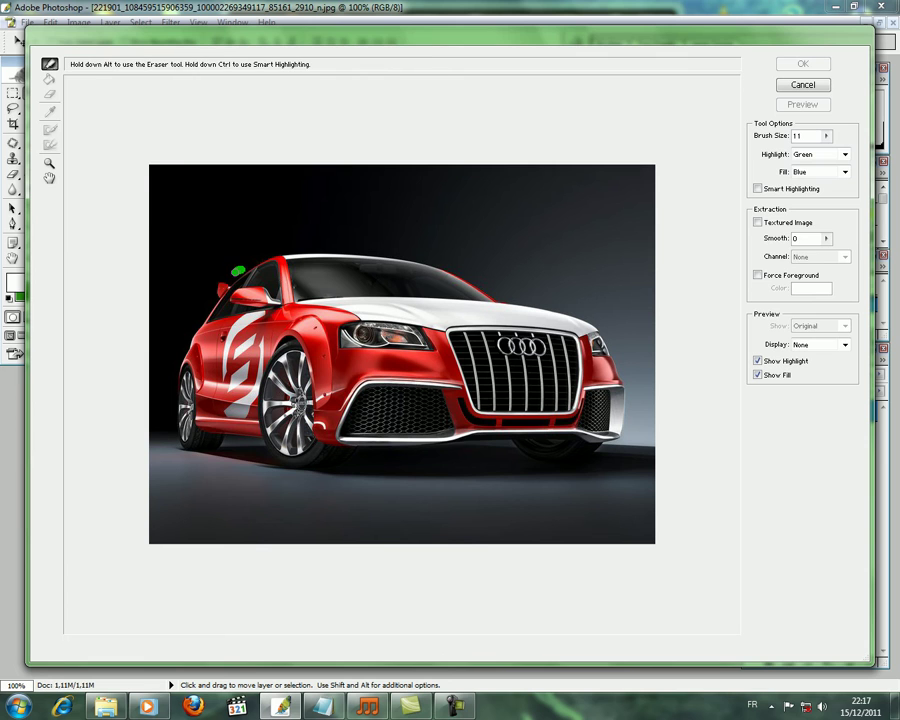
left_click_drag(235, 278, 230, 279)
left_click_drag(204, 311, 197, 323)
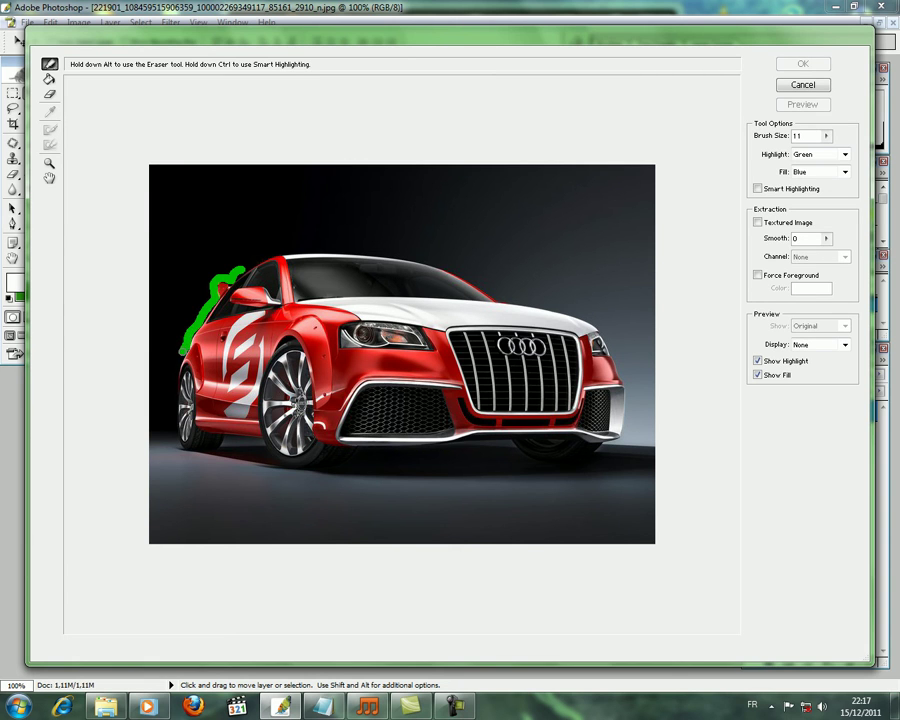
mouse_move(173, 368)
left_mouse_down()
mouse_move(174, 434)
mouse_move(187, 453)
mouse_move(221, 455)
mouse_move(227, 441)
mouse_move(263, 439)
mouse_move(283, 462)
mouse_move(321, 469)
mouse_move(344, 450)
mouse_move(512, 443)
mouse_move(539, 464)
mouse_move(601, 454)
left_mouse_up()
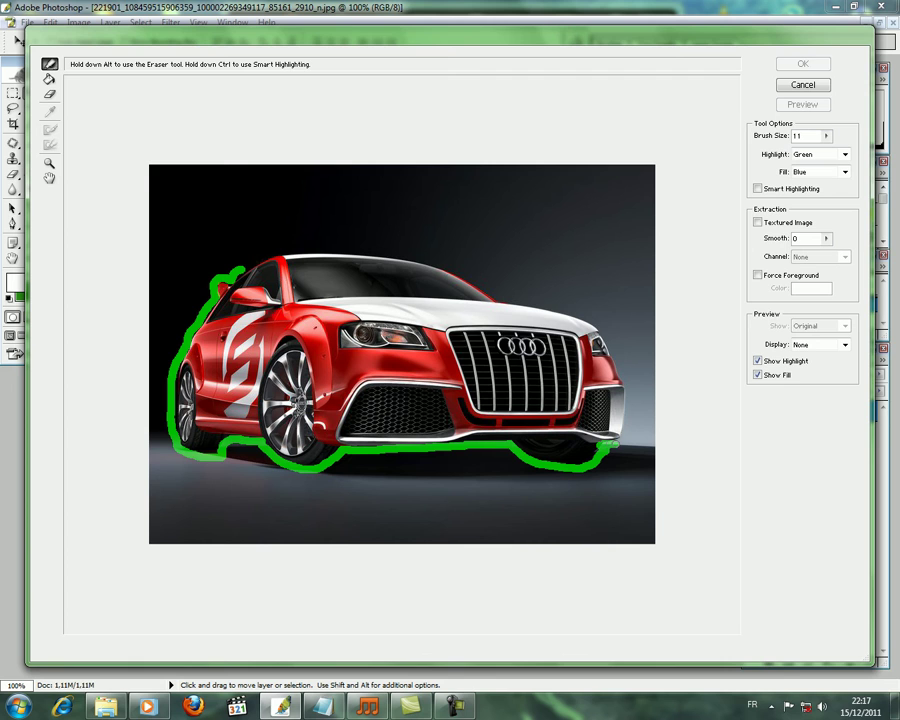
Continue the highlight up the car's front end and across the hood, windshield and roof to close the outline
mouse_move(625, 432)
left_mouse_down()
mouse_move(631, 390)
mouse_move(612, 340)
left_mouse_up()
key("g")
key("b")
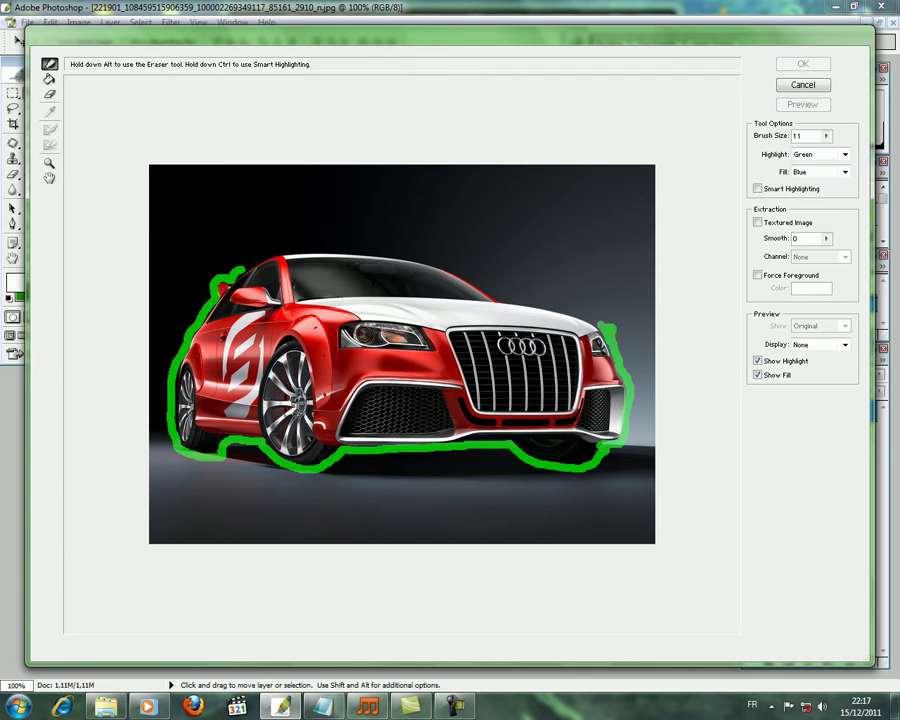
left_click_drag(590, 313, 501, 300)
key("g")
key("b")
mouse_move(488, 295)
left_mouse_down()
mouse_move(407, 254)
mouse_move(247, 262)
left_mouse_up()
key("g")
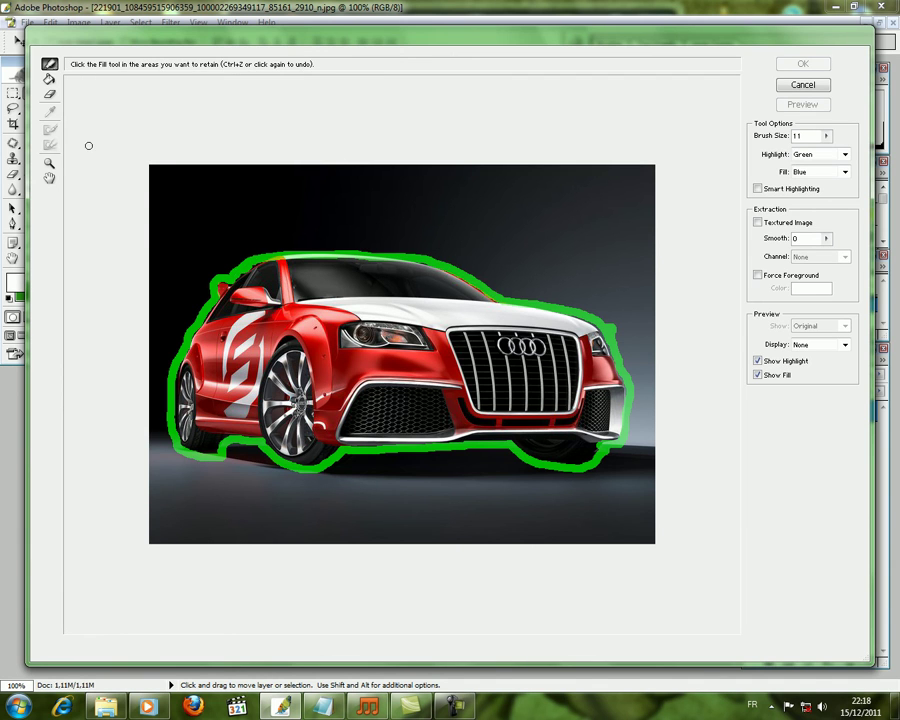
Erase the rough highlight around the rear wheel and redraw it closer to the tyre
left_click(49, 93)
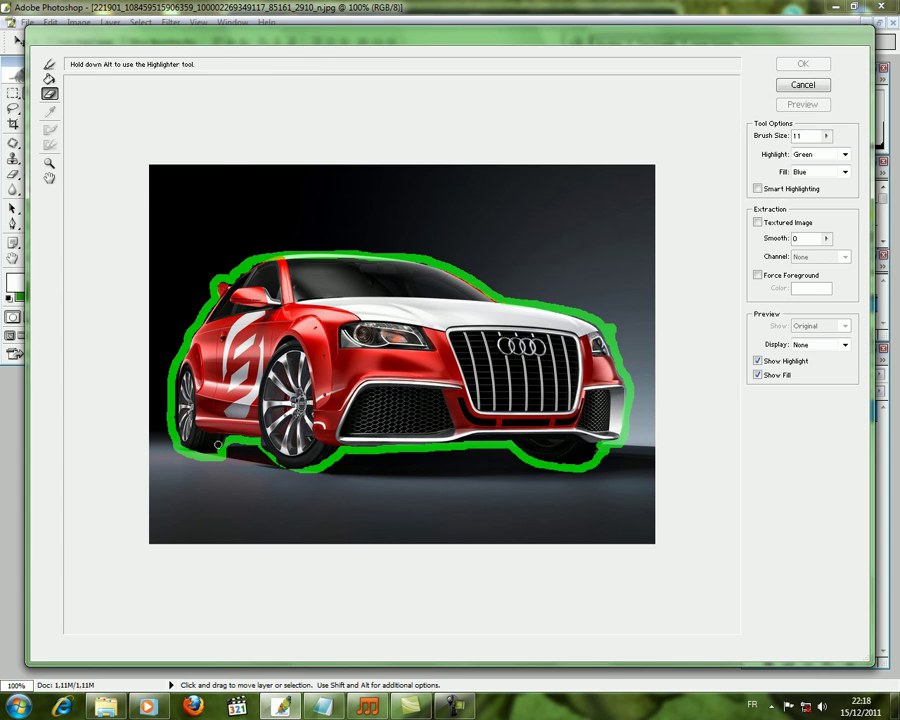
mouse_move(219, 447)
left_mouse_down()
mouse_move(177, 447)
mouse_move(174, 430)
mouse_move(176, 444)
left_mouse_up()
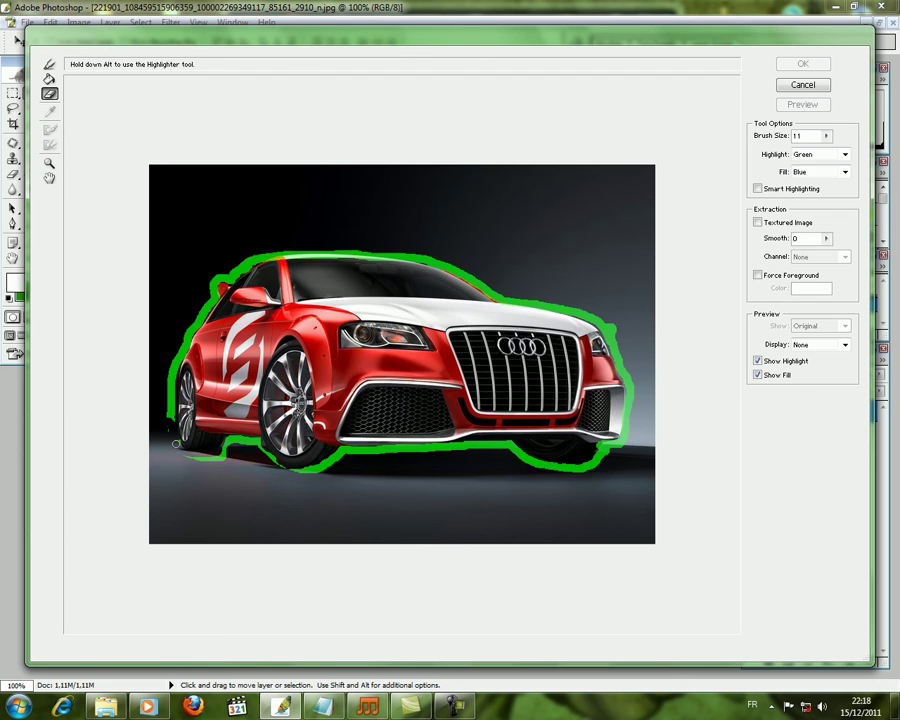
left_click(50, 65)
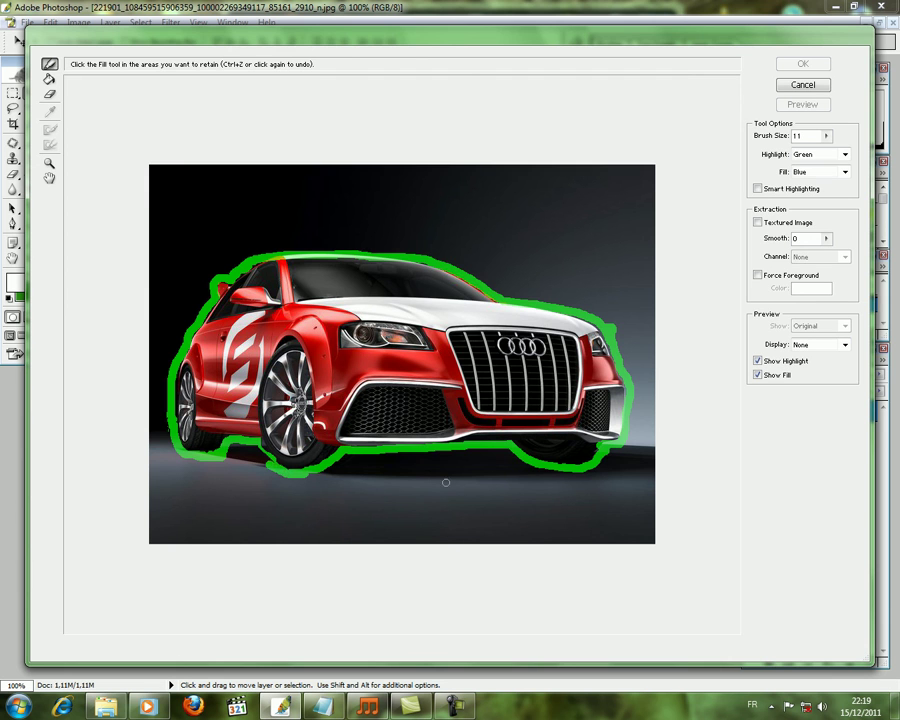
Fill the outlined car as the area to retain and apply the extraction
left_click(48, 78)
left_click(390, 345)
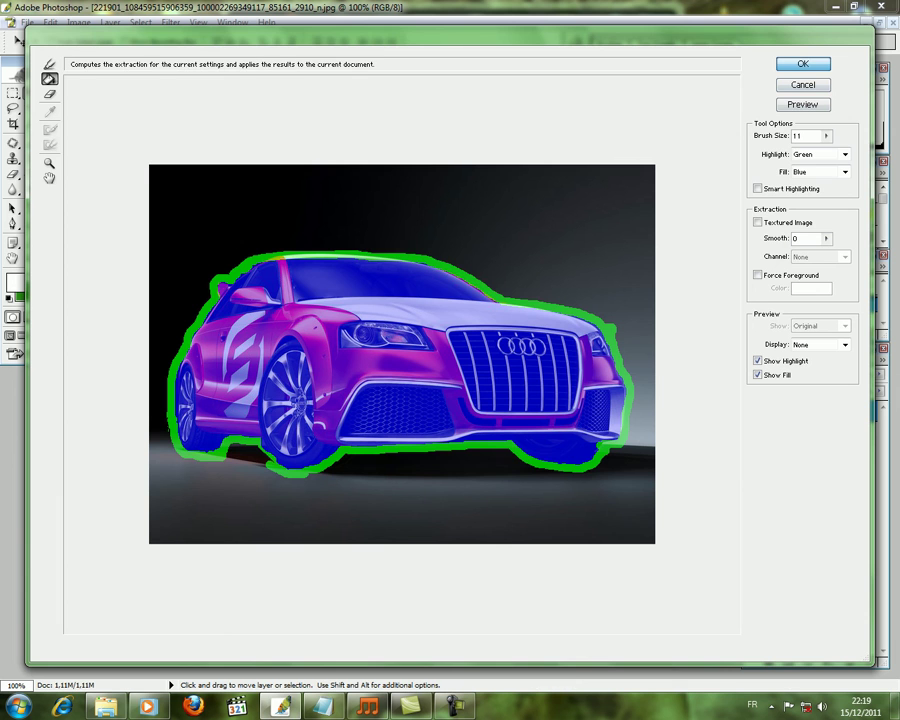
left_click(802, 63)
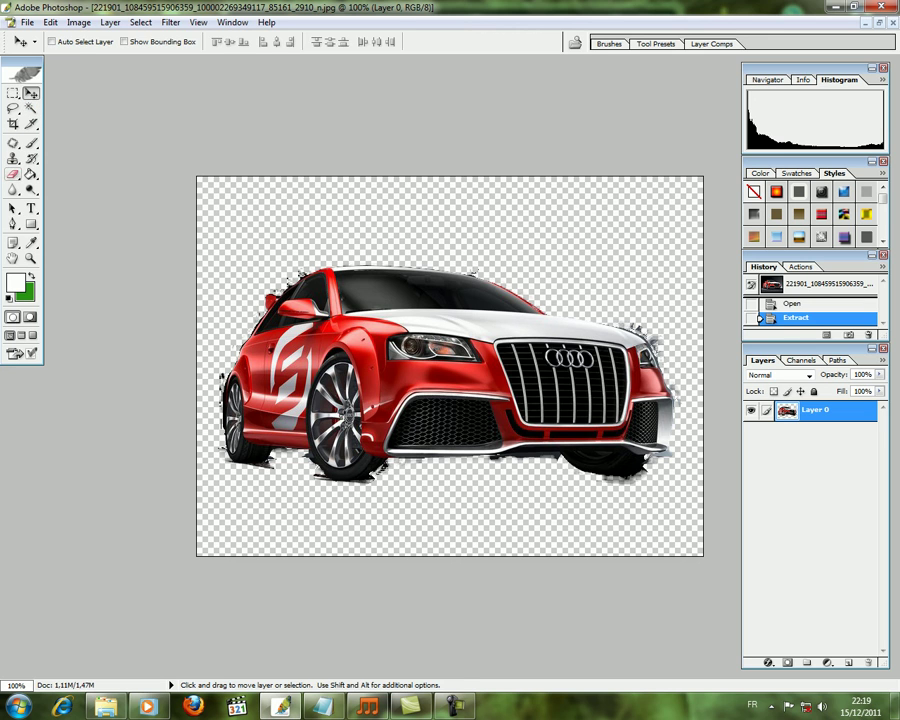
Erase the leftover background fragments around the car's rear roofline, rear wheel and underside with the size 15 Eraser
left_click(13, 173)
left_click(290, 278)
left_click(298, 273)
left_click(297, 270)
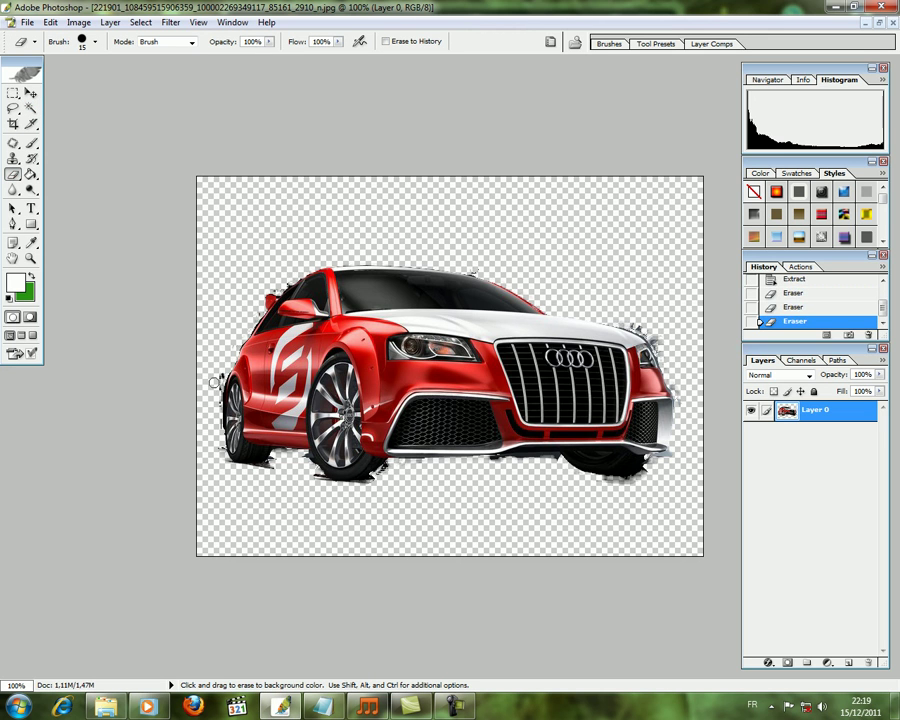
left_click(221, 375)
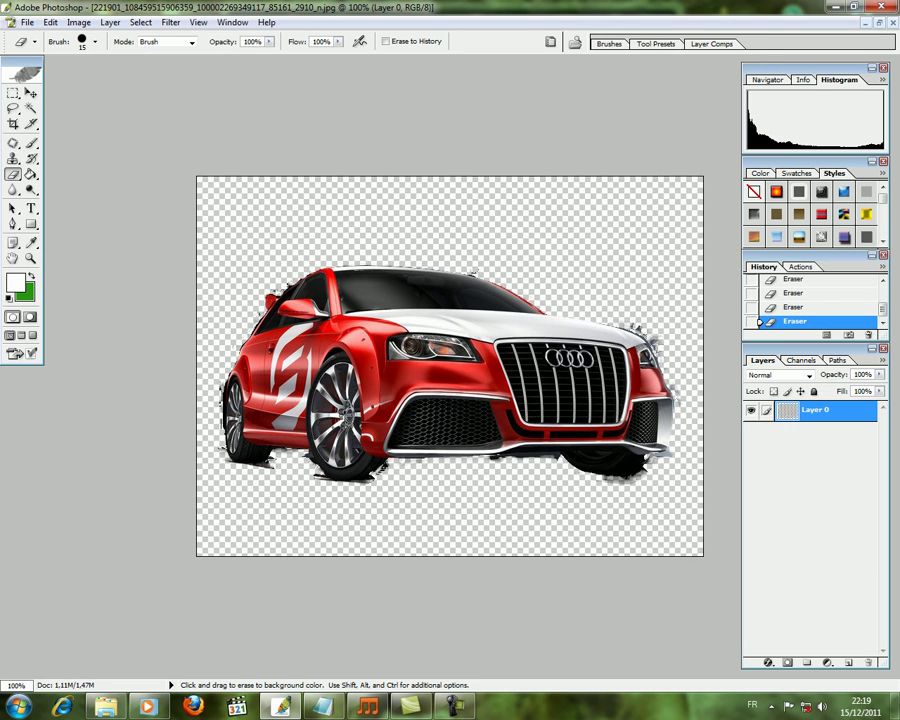
left_click(220, 387)
left_click(226, 457)
left_click_drag(231, 461, 322, 476)
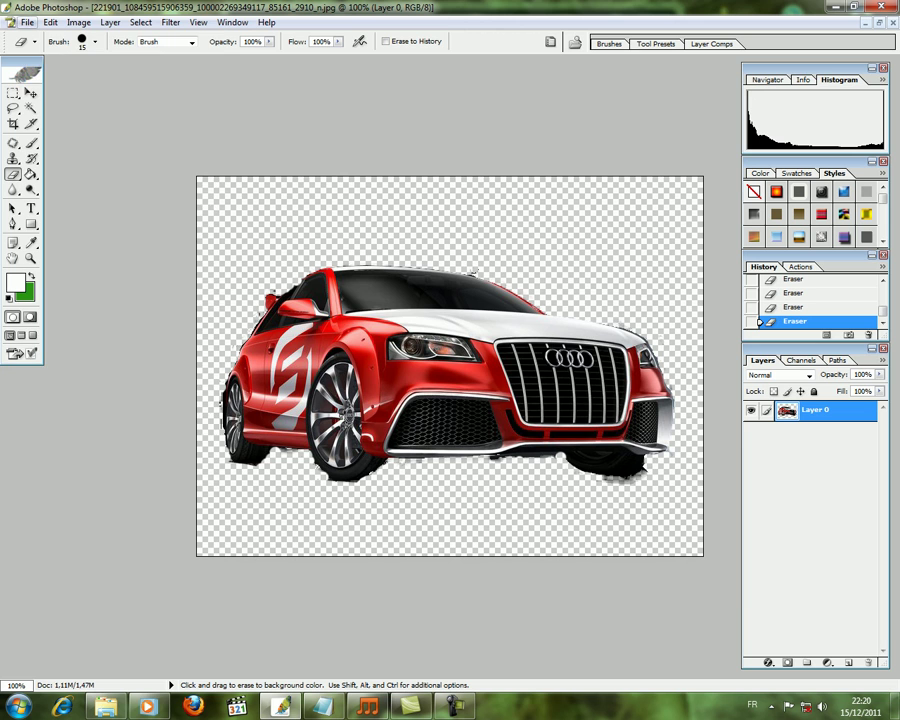
left_click(27, 22)
left_click(425, 118)
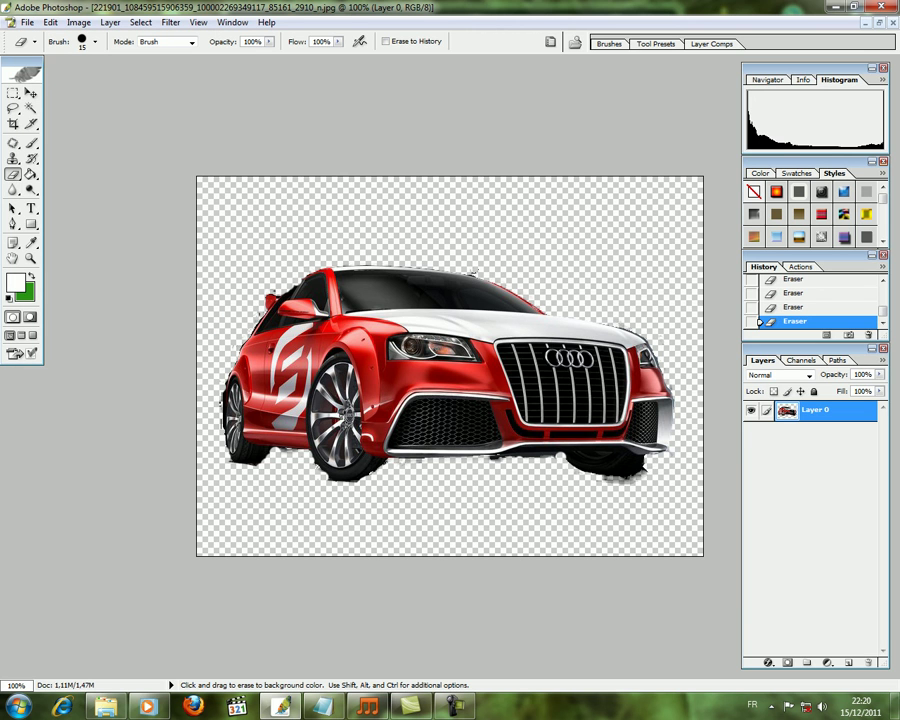